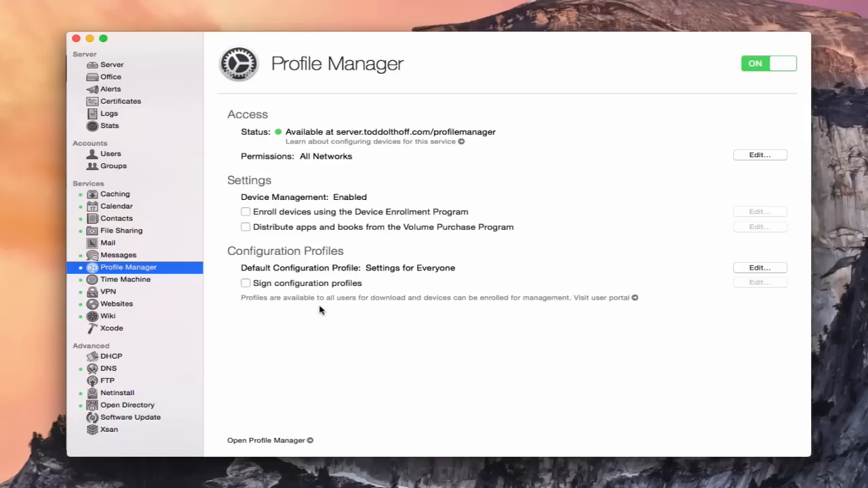
Step: Review the available home folder locations in the third user's account settings, and close the settings without saving
key(u)
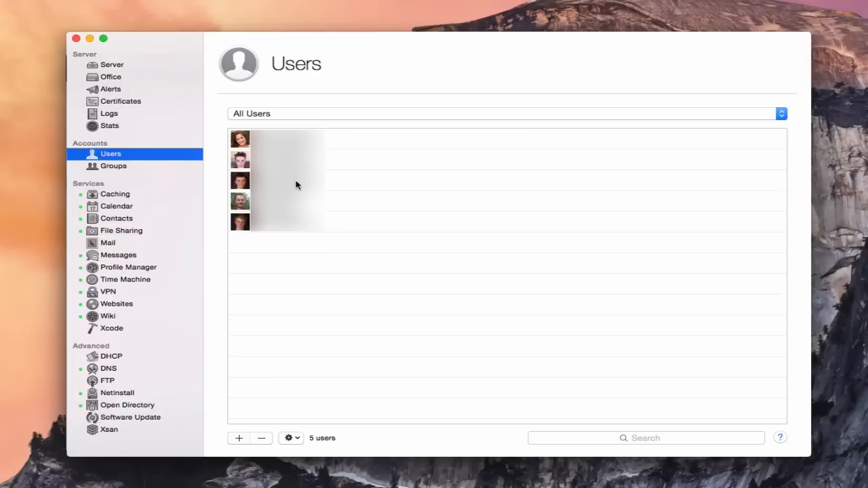
double_click(296, 185)
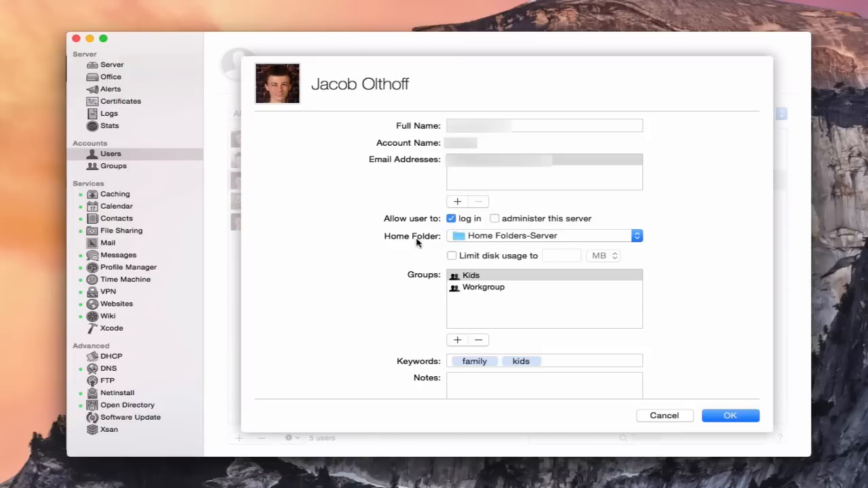
click(636, 237)
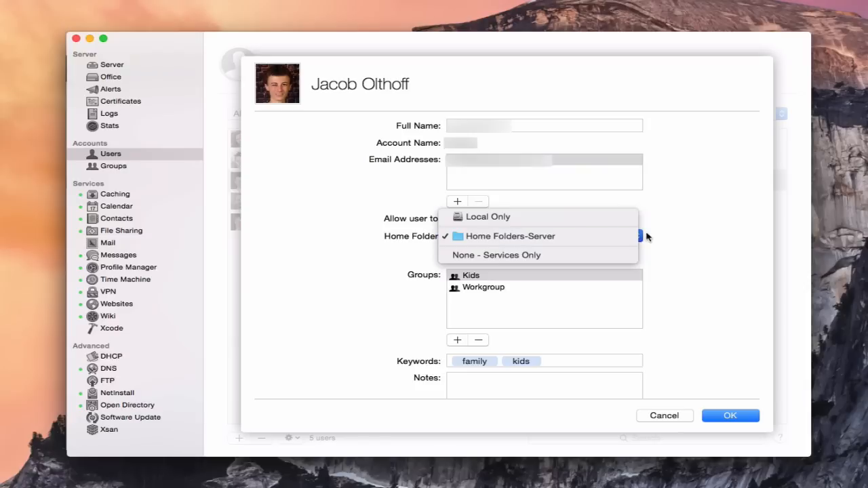
click(704, 239)
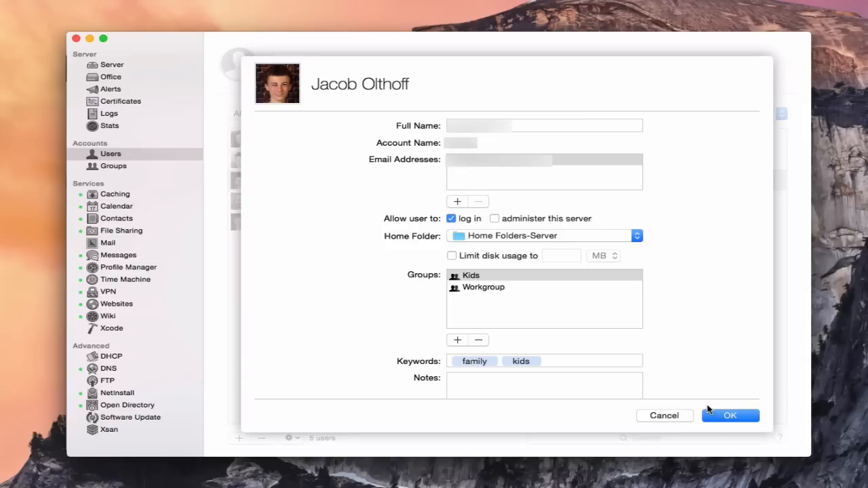
click(670, 418)
Step: Open the third user's settings profile in the Profile Manager web app and add a Mobility payload under OS X
click(133, 271)
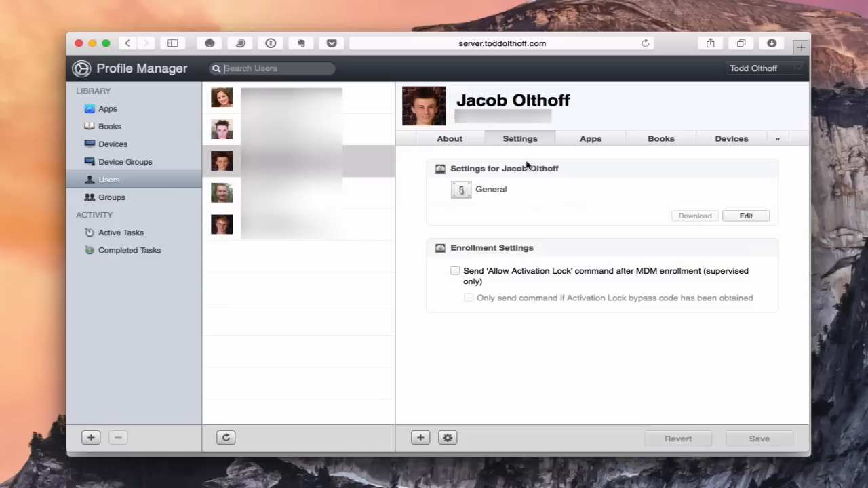
click(746, 217)
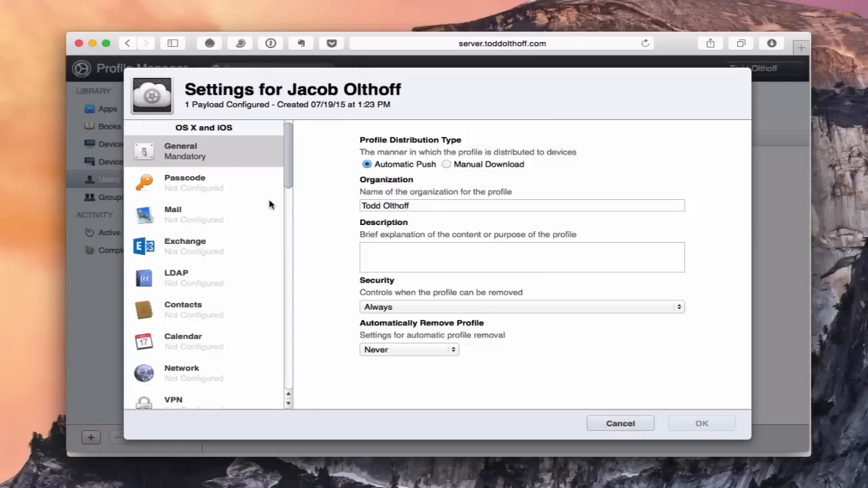
scroll(263, 202, down, 2)
scroll(263, 202, down, 8)
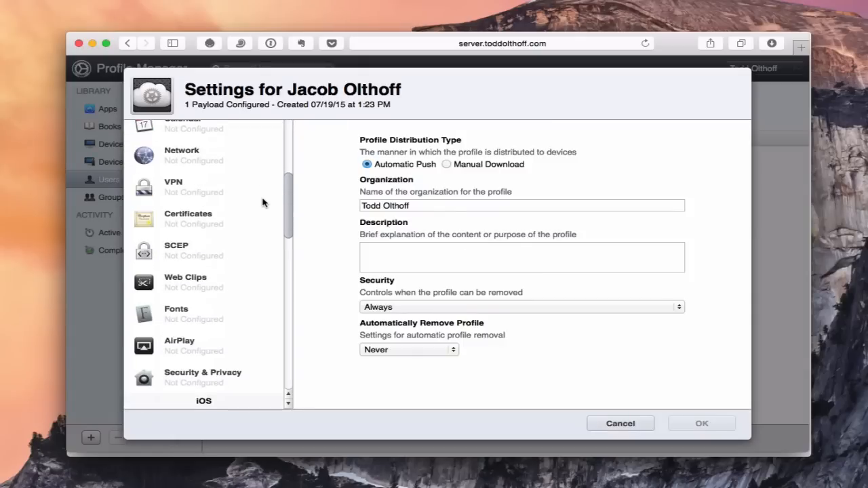
scroll(258, 205, down, 3)
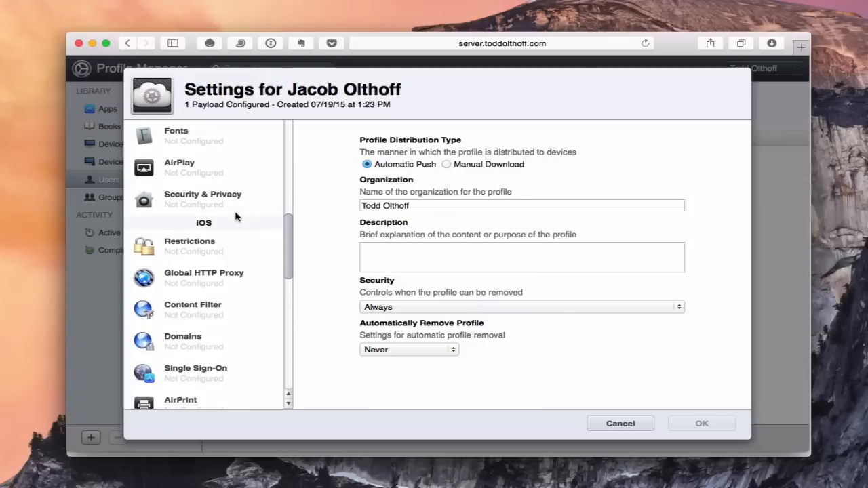
scroll(217, 227, down, 5)
scroll(213, 229, down, 4)
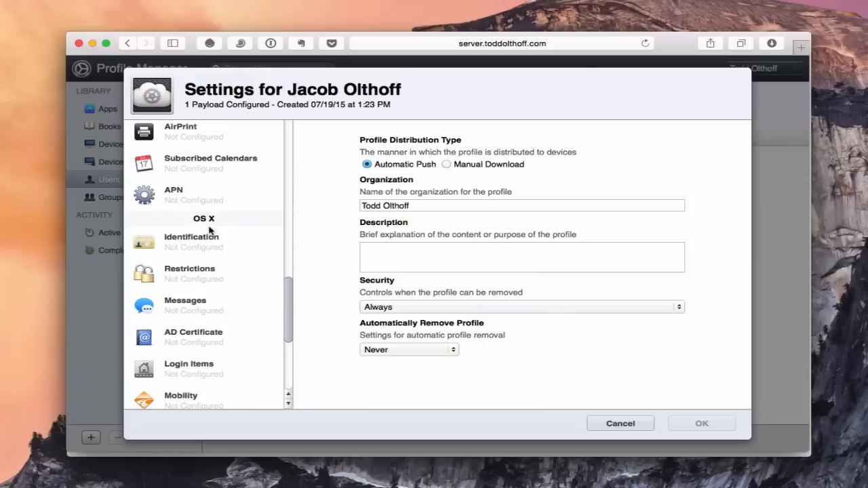
scroll(211, 286, down, 5)
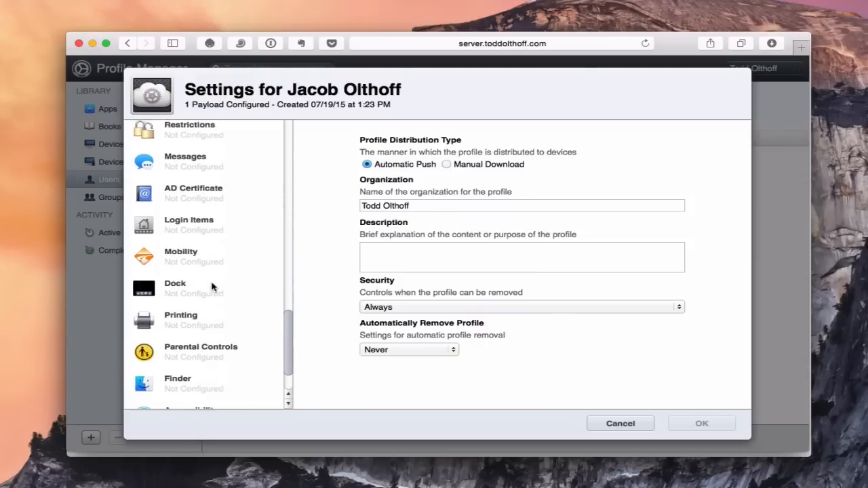
click(181, 248)
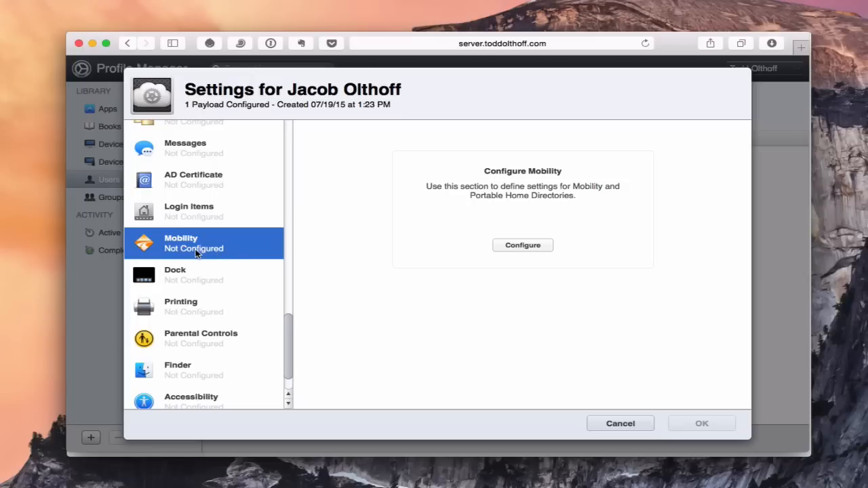
click(520, 247)
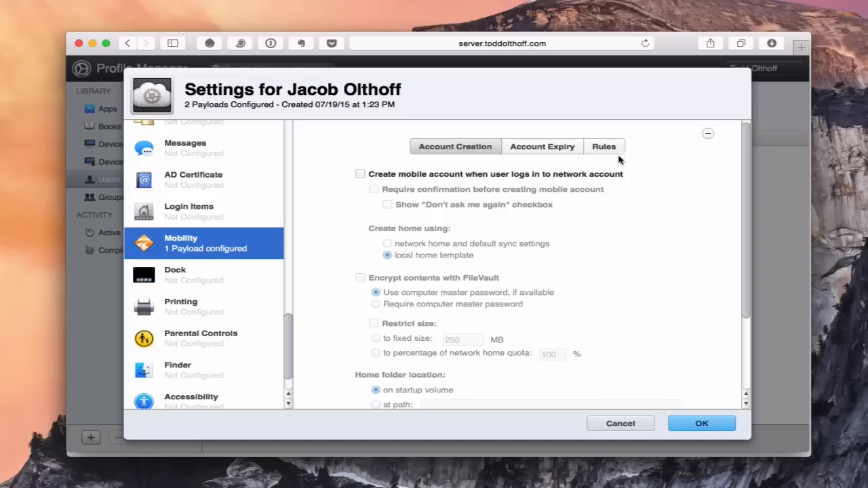
Step: Enable mobile account creation at network login with confirmation and the "Don't ask me again" checkbox, using network home and default sync settings
click(451, 150)
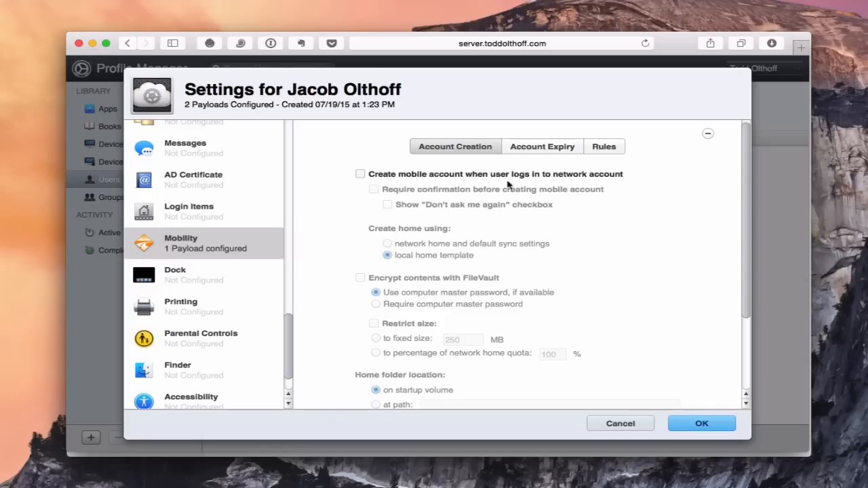
click(388, 177)
click(387, 178)
click(360, 175)
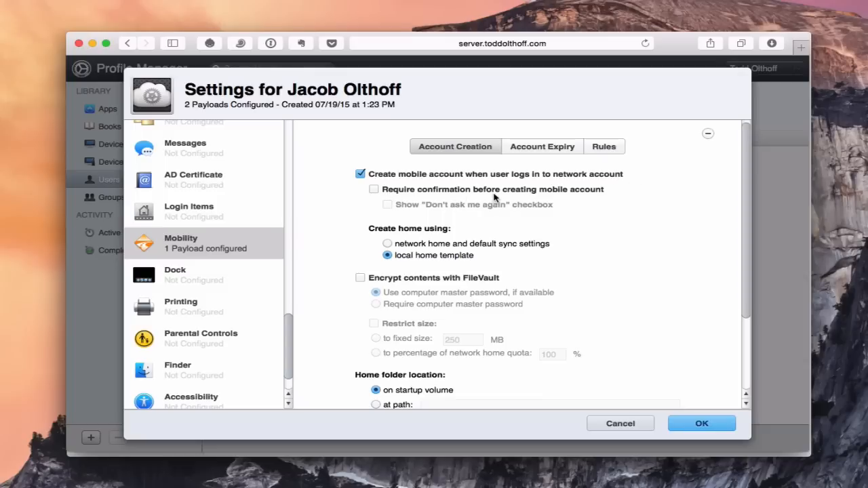
click(373, 190)
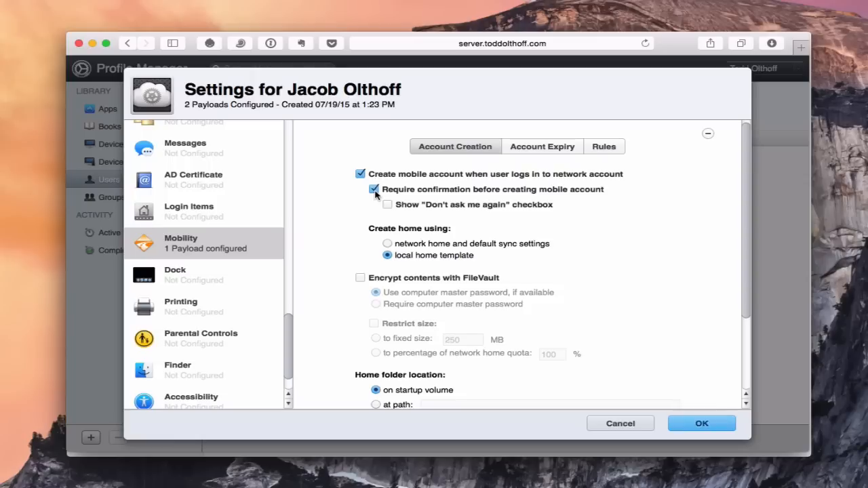
click(387, 204)
click(387, 243)
Step: Try the FileVault encryption option for the mobile account's contents, and turn it back off
scroll(585, 274, down, 3)
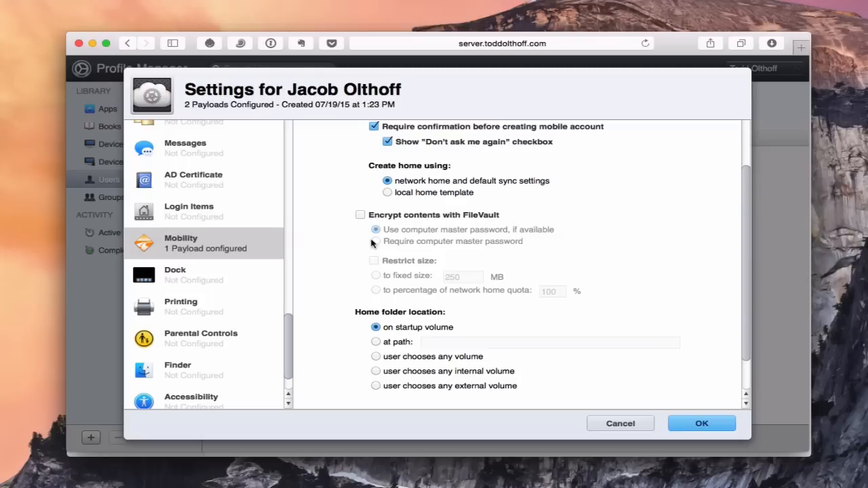
click(361, 215)
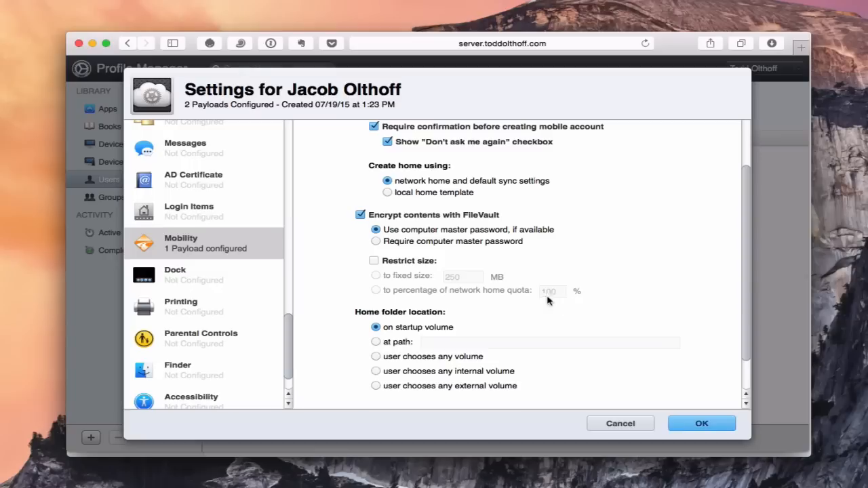
click(360, 215)
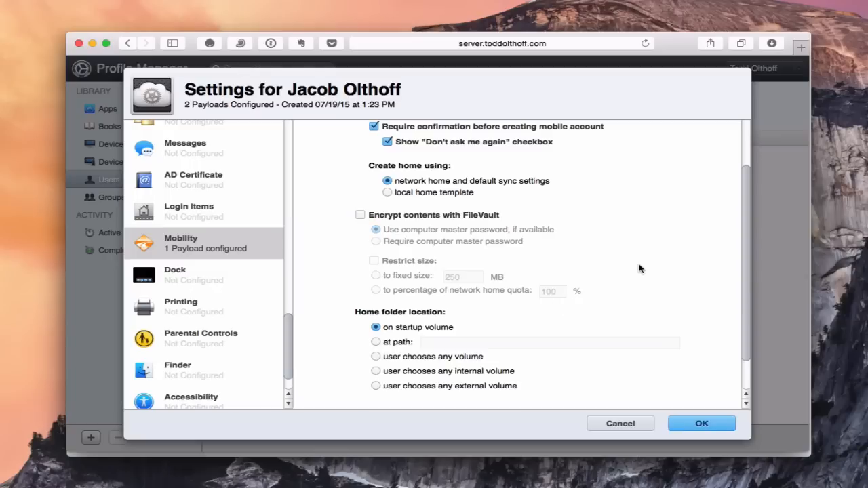
Step: Switch the mobile account's home folder location to a custom path and make the path ready for entry
scroll(639, 270, down, 3)
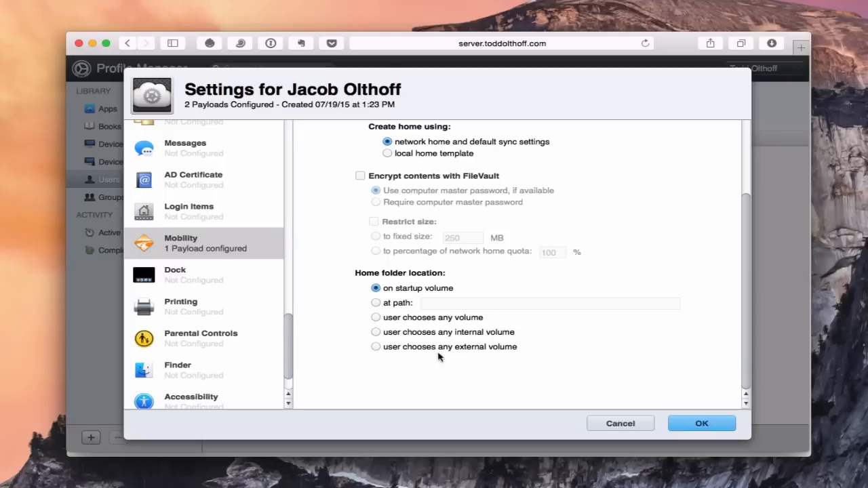
click(376, 303)
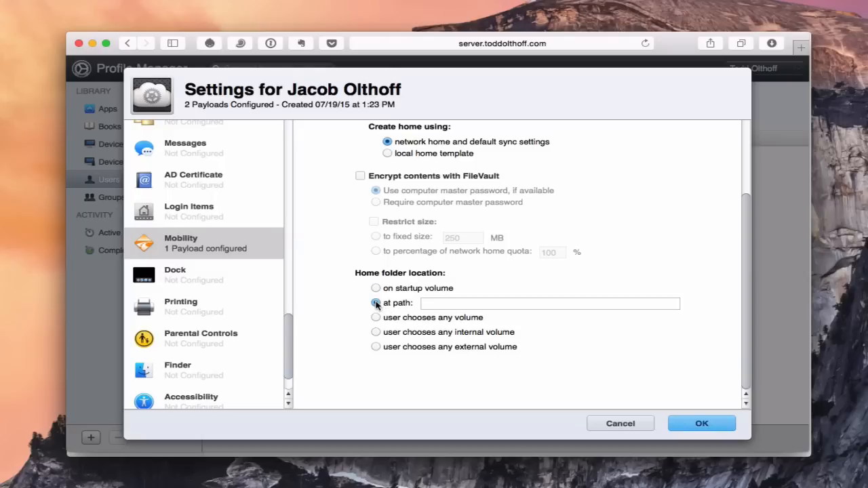
click(428, 303)
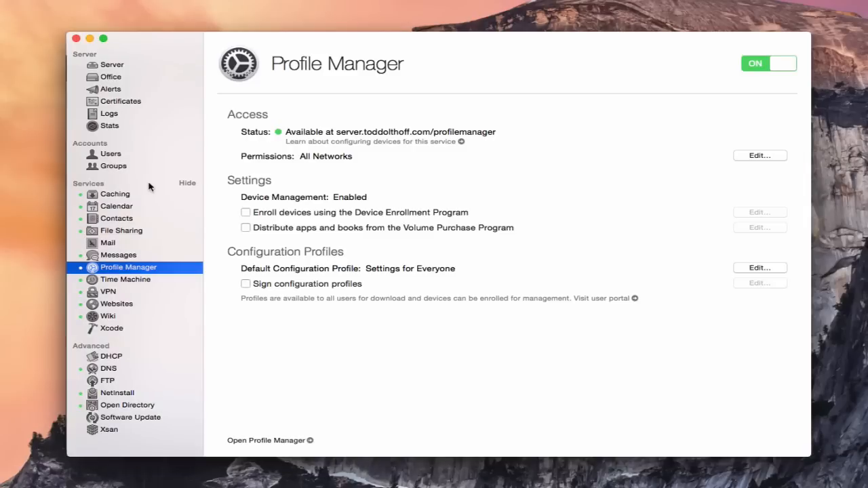
Step: Switch to the Server app and look up the Home Folders-Server share's path and home directory settings in File Sharing
click(119, 234)
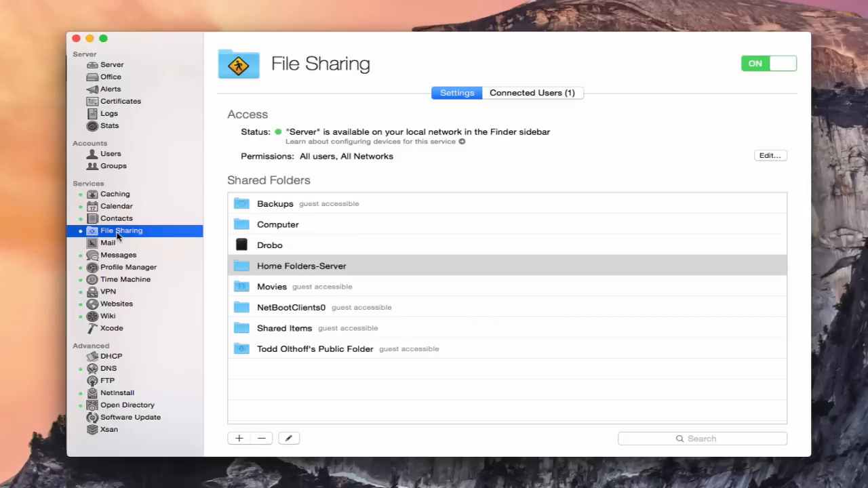
double_click(326, 266)
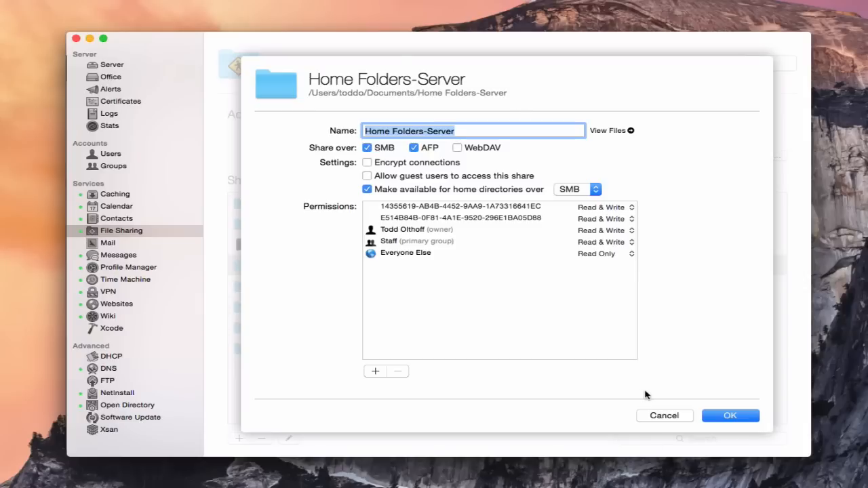
click(661, 415)
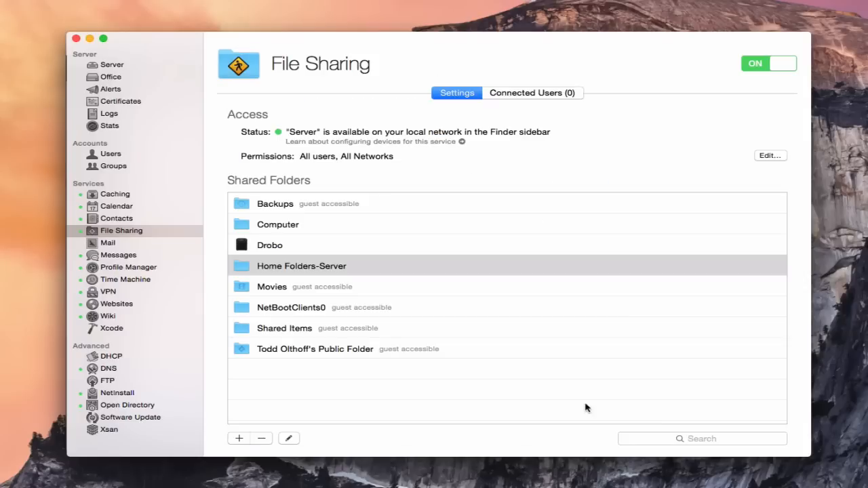
Step: Return to the Mobility payload and enter the full Home Folders-Server path followed by the user's account name as the home folder path
click(133, 267)
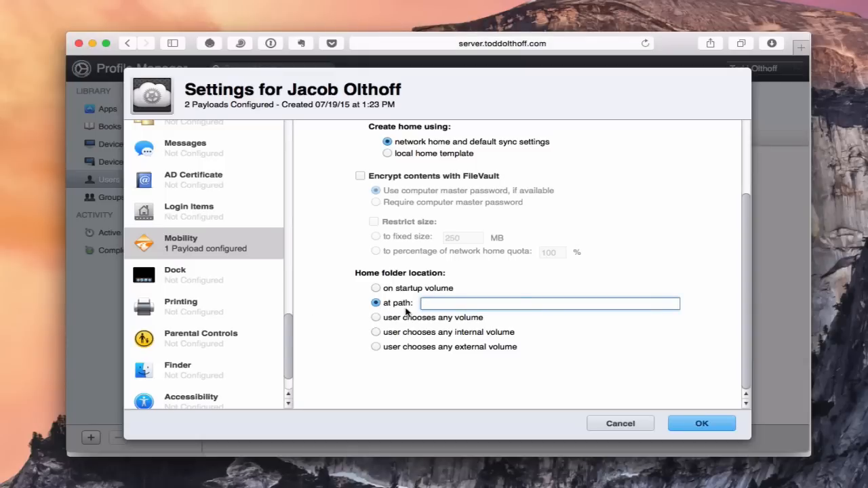
text(/Users/toddo/Documents/)
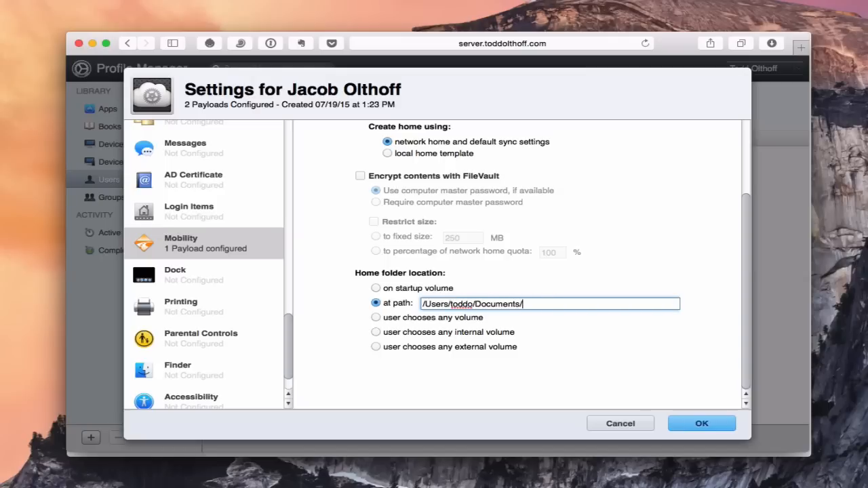
text(Home Folders-Server/jacob)
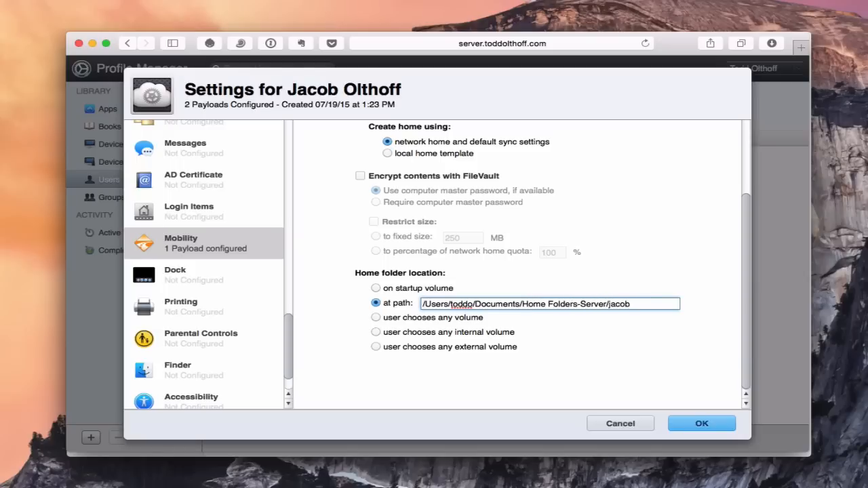
text(o)
Step: Try the mobile account deletion option and view its time units in the account expiry settings, and turn it back off
scroll(475, 377, up, 3)
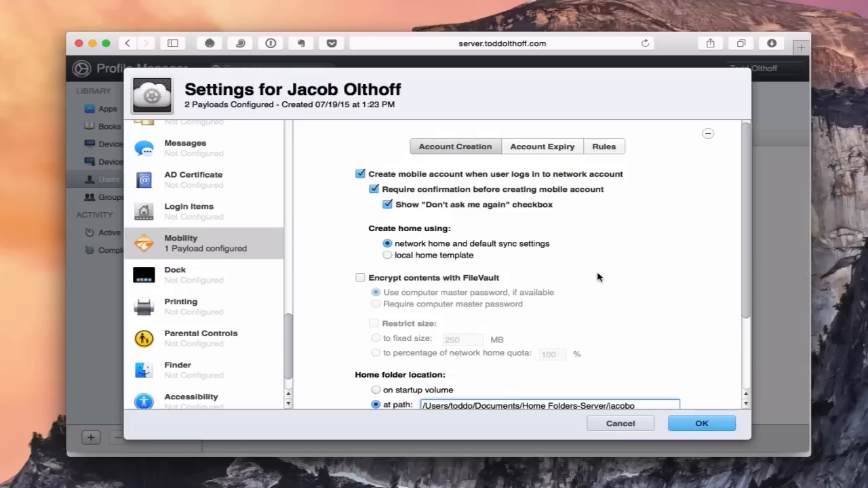
click(549, 150)
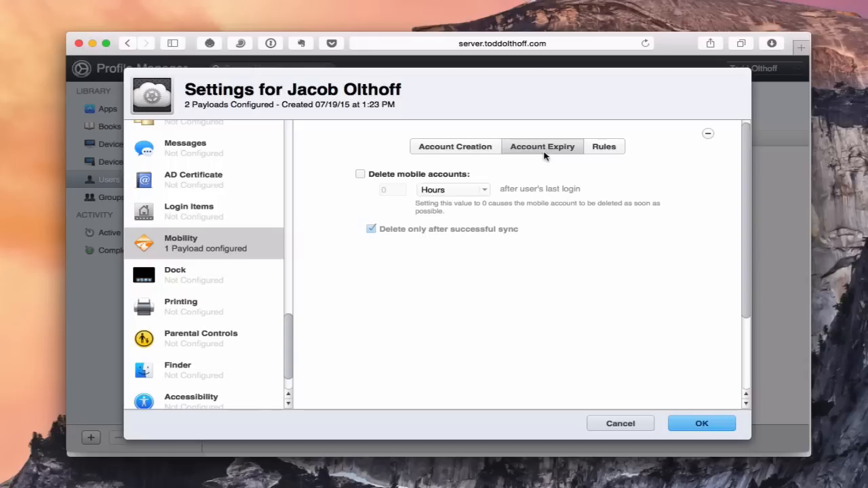
click(360, 174)
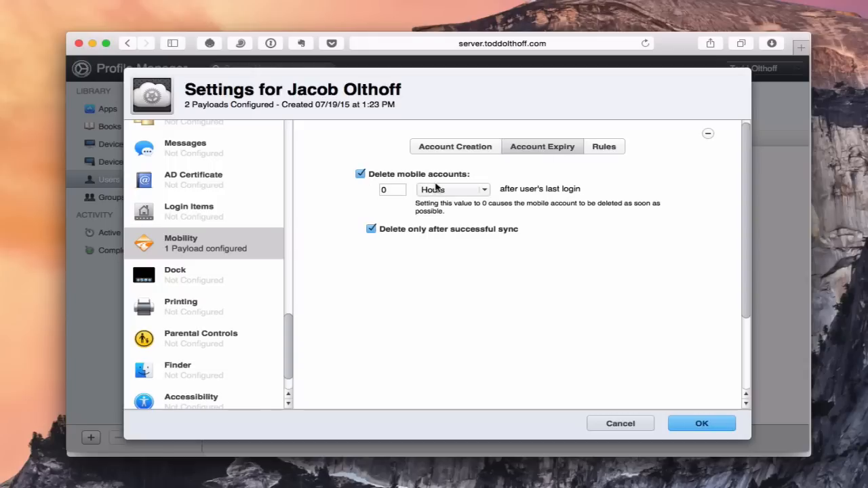
click(491, 189)
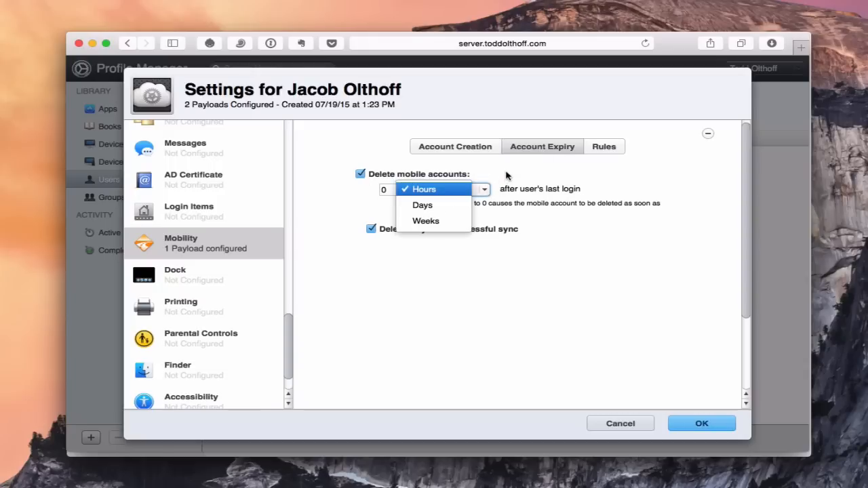
click(552, 176)
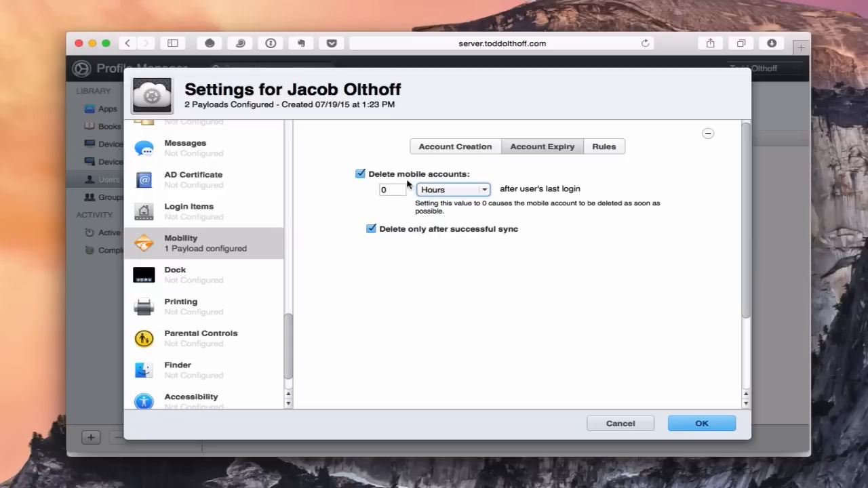
click(360, 174)
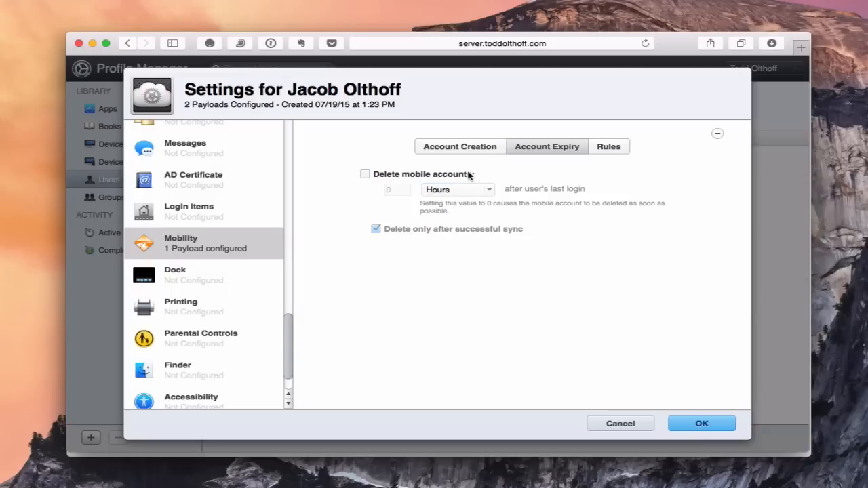
Step: Examine the Mobility payload's Preference Sync rules, including sync times, sync folders and skip items
click(611, 150)
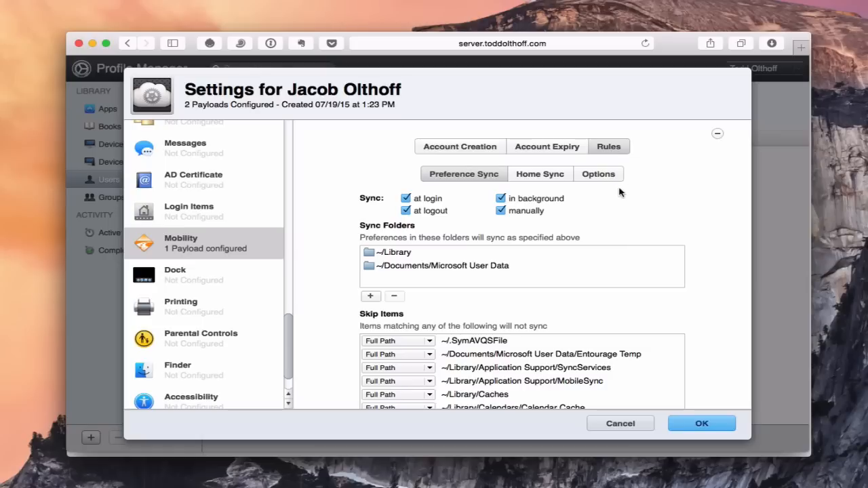
scroll(619, 192, down, 2)
scroll(619, 193, up, 1)
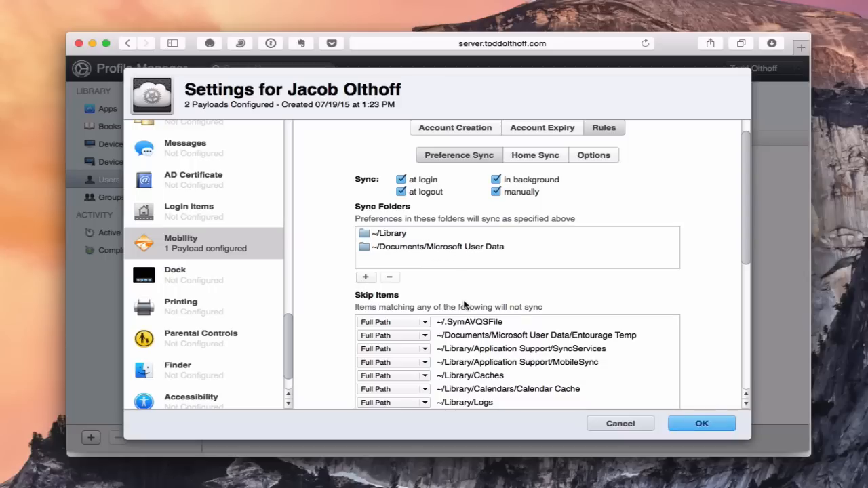
Step: View the match-type choices for the first skip item in the Preference Sync rules and leave it at Full Path
scroll(464, 304, down, 5)
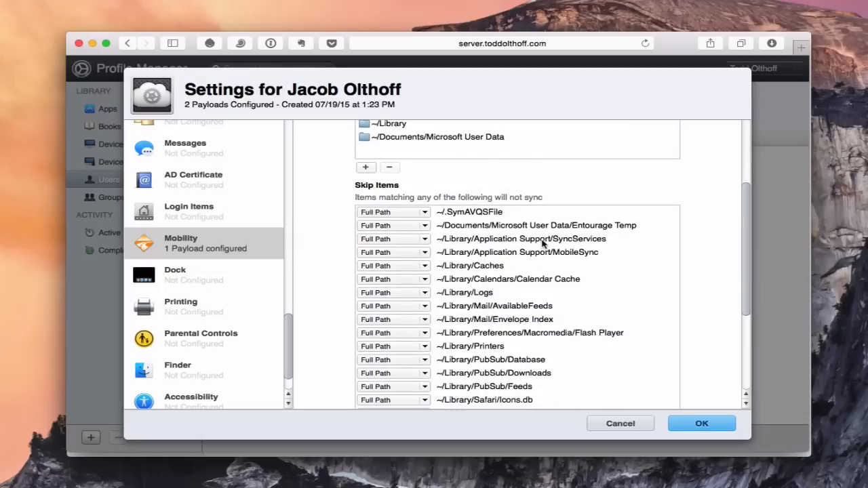
click(427, 215)
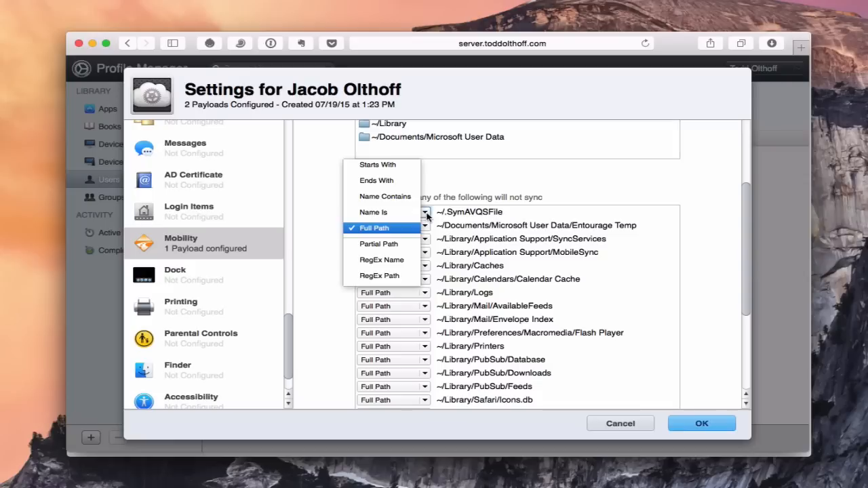
click(507, 183)
scroll(509, 183, up, 5)
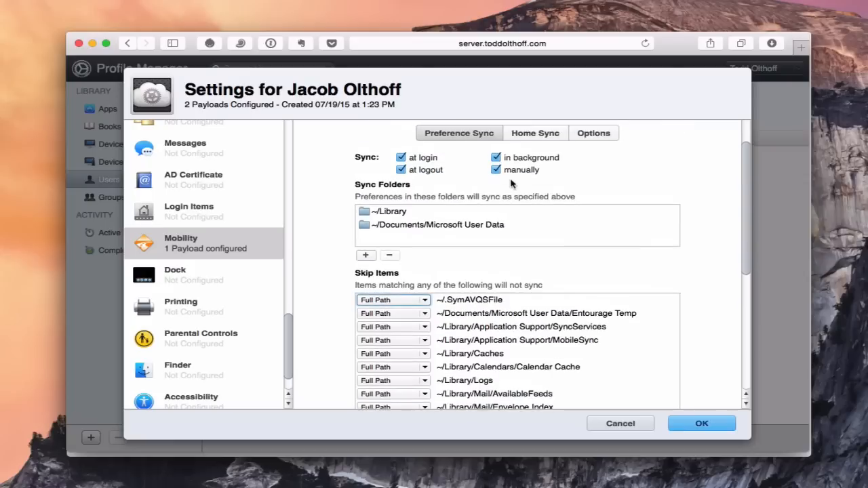
Step: Examine the Mobility payload's Home Sync rules, including sync times, sync folders, skip items and the merge option
click(523, 178)
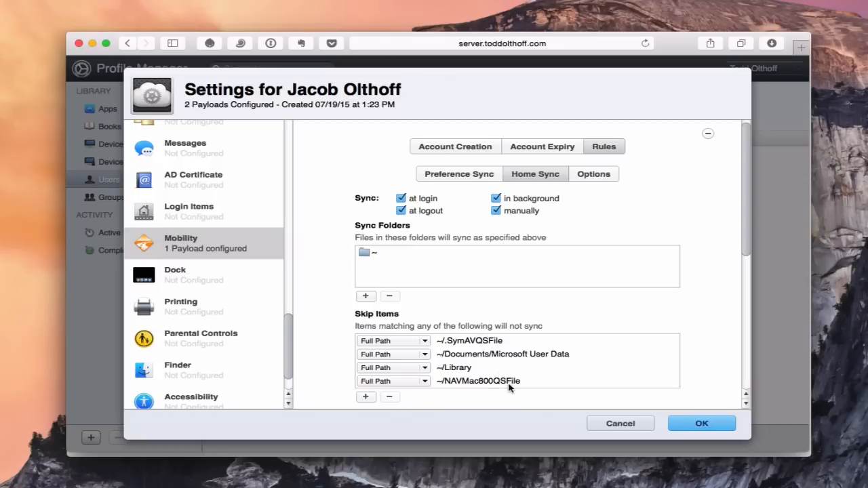
scroll(509, 387, down, 2)
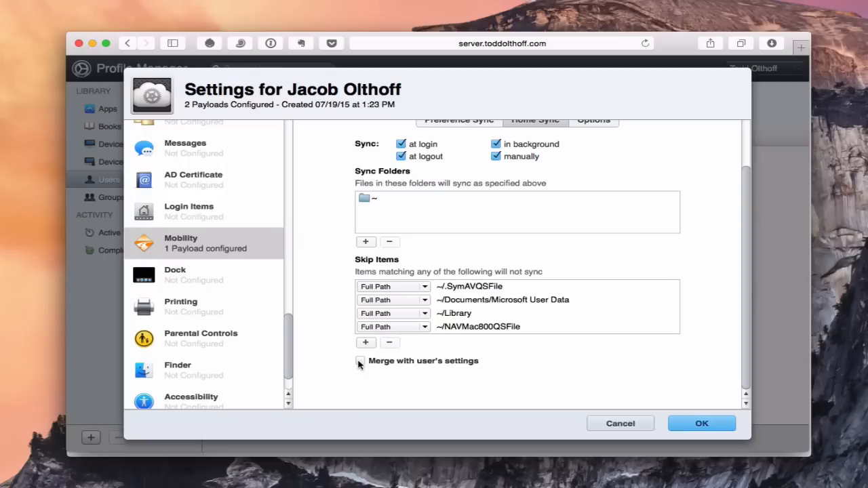
scroll(478, 336, up, 2)
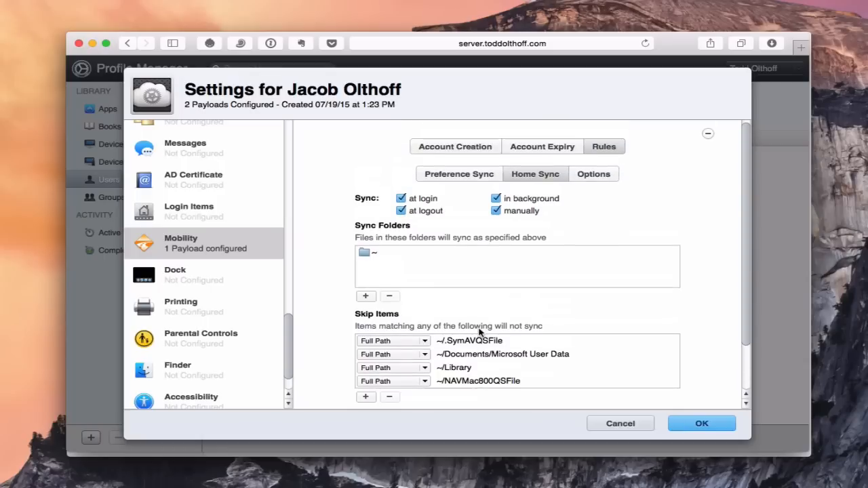
Step: Turn on showing the sync status in the menu bar in the Mobility rules' options and return to Home Sync
click(591, 177)
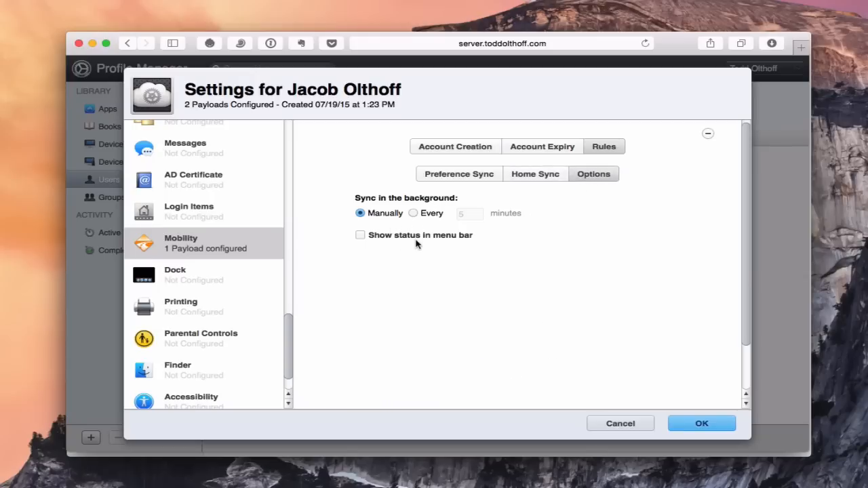
click(358, 236)
click(524, 178)
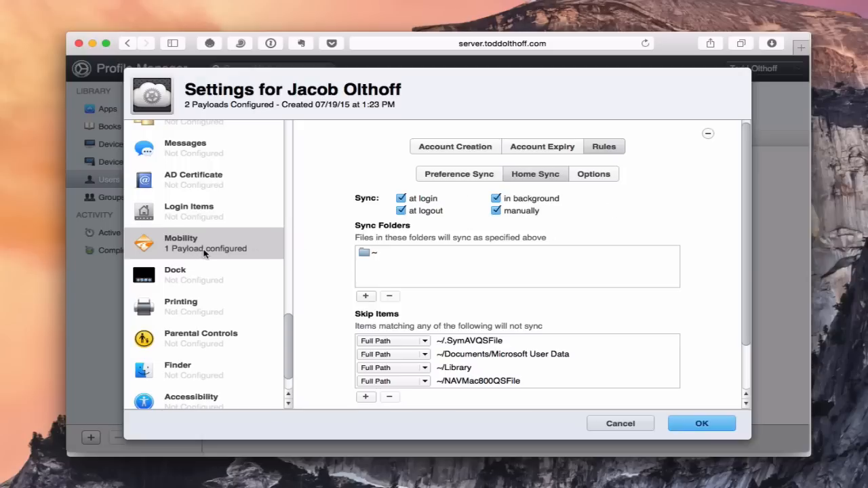
Step: Accept the Mobility payload settings and save the user's profile changes
click(693, 423)
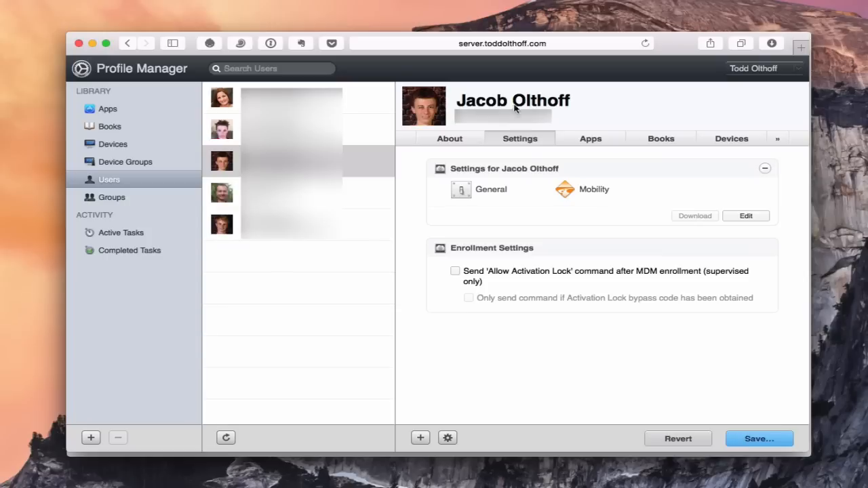
click(757, 441)
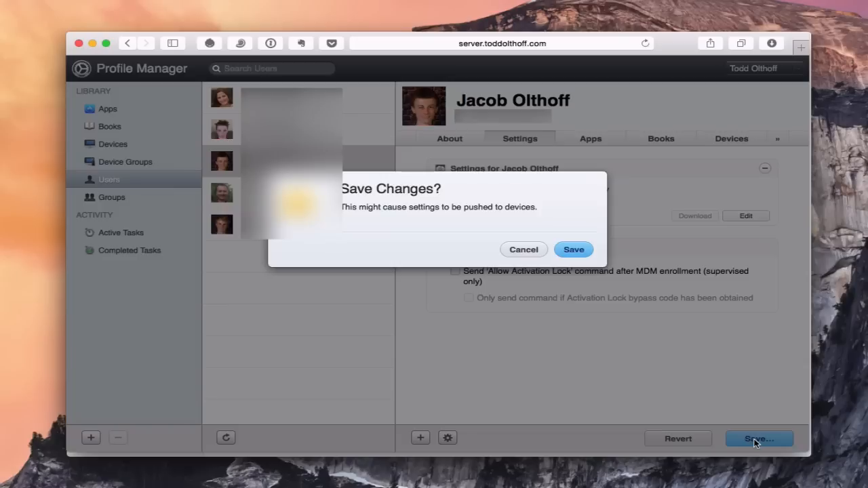
click(569, 253)
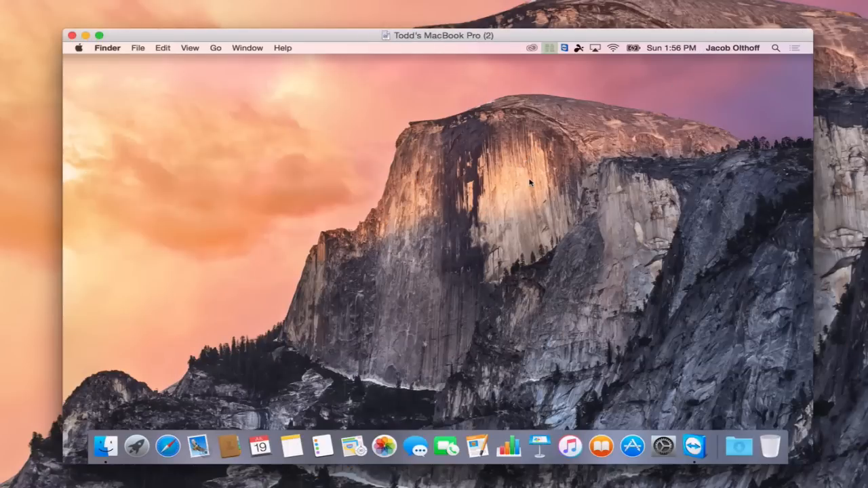
Step: On the MacBook, unlock Users & Groups in System Preferences with the administrator's name and password and open the mobile account creation settings
click(664, 446)
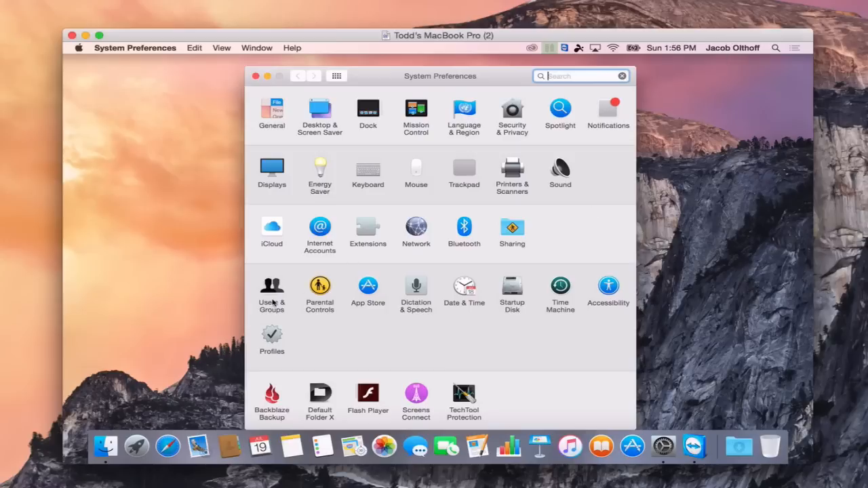
click(276, 290)
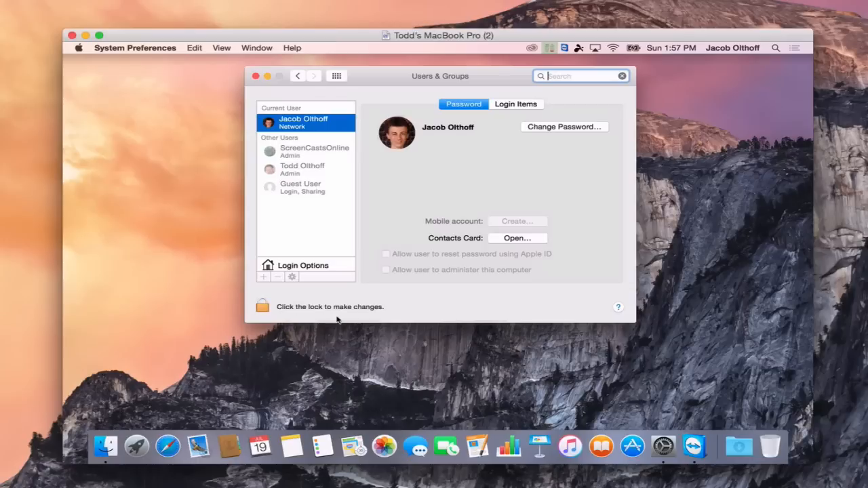
click(261, 306)
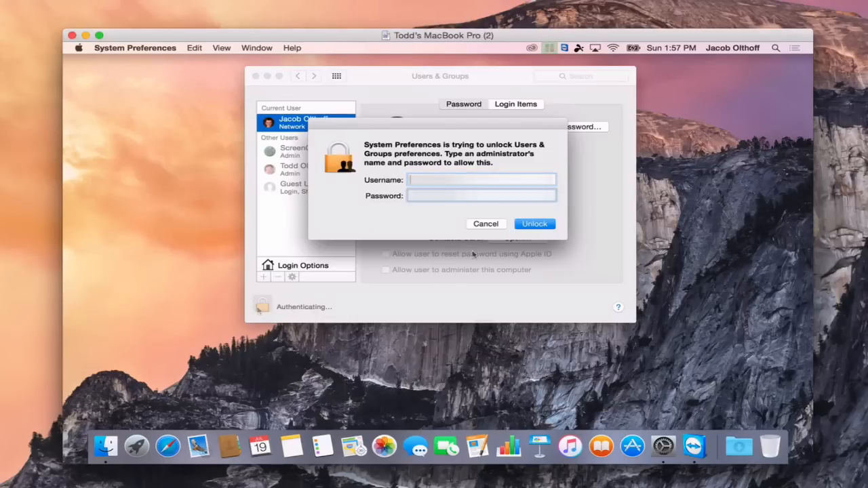
click(534, 224)
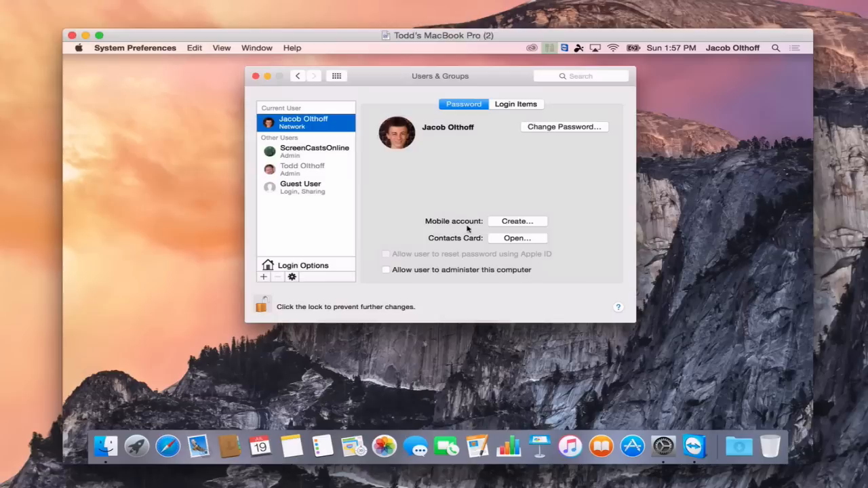
click(517, 222)
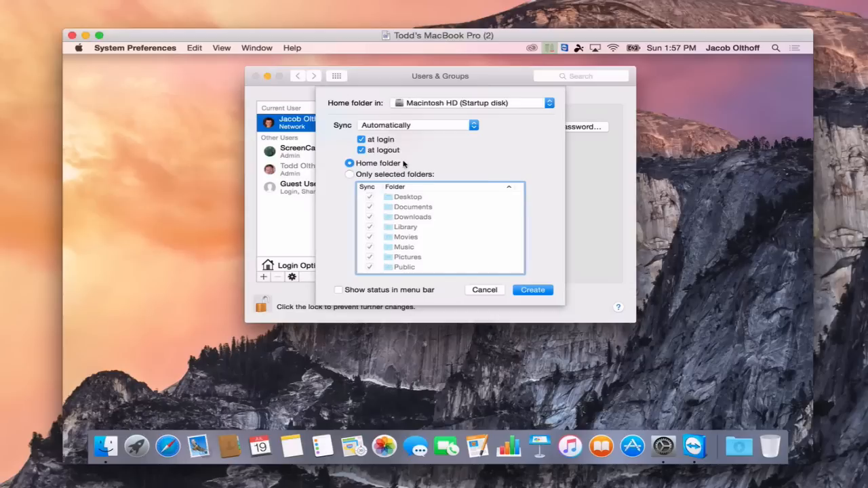
Step: View the home folder location and sync frequency choices for the mobile account, keeping Macintosh HD and Automatically
click(550, 103)
click(550, 103)
click(473, 126)
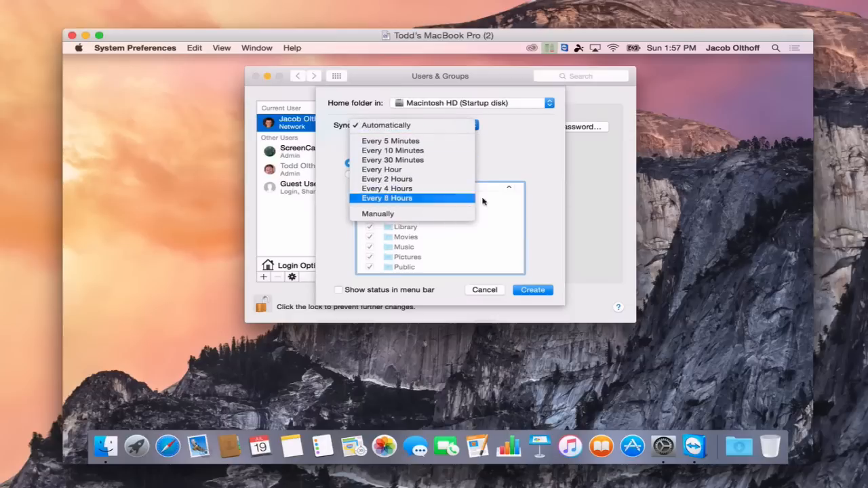
click(515, 151)
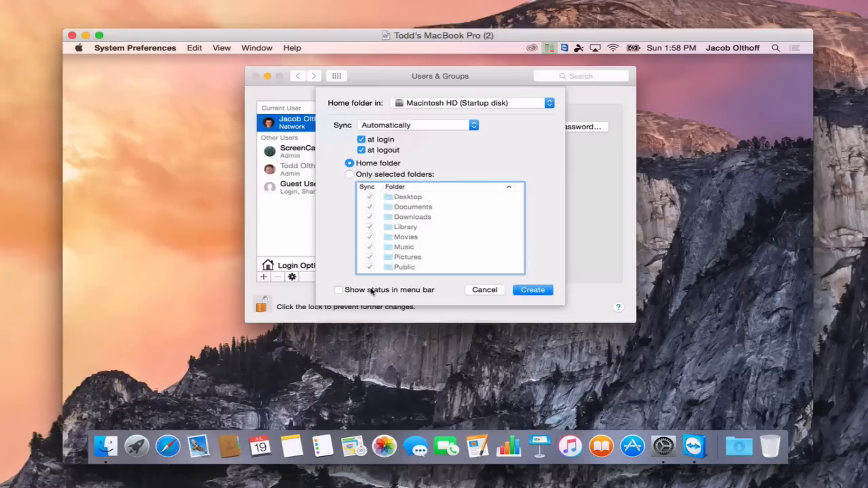
Step: Enable Show status in menu bar and create the mobile account, agreeing to log out
click(339, 290)
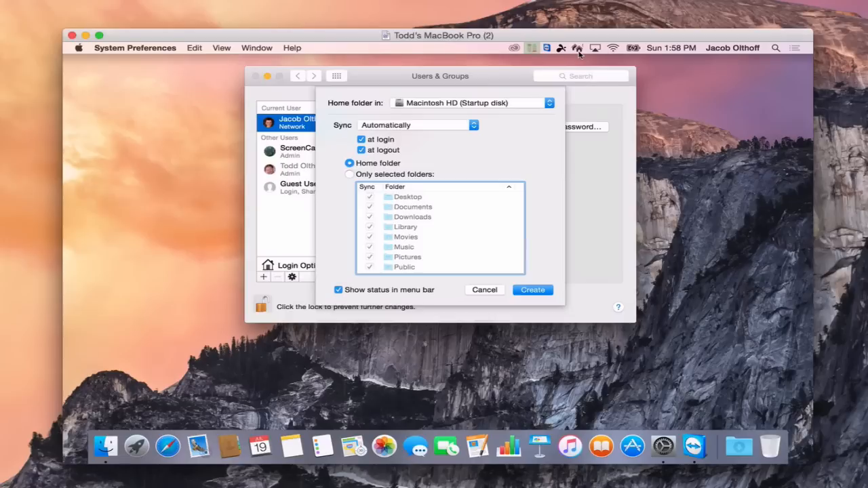
click(533, 291)
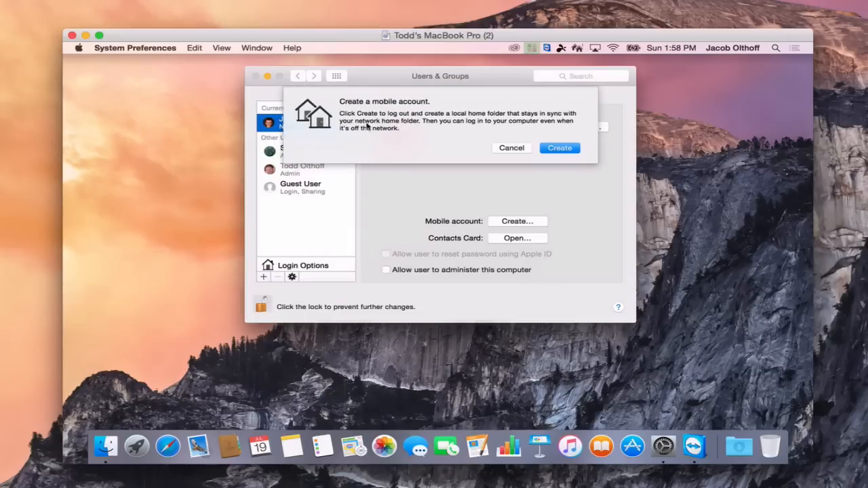
click(560, 148)
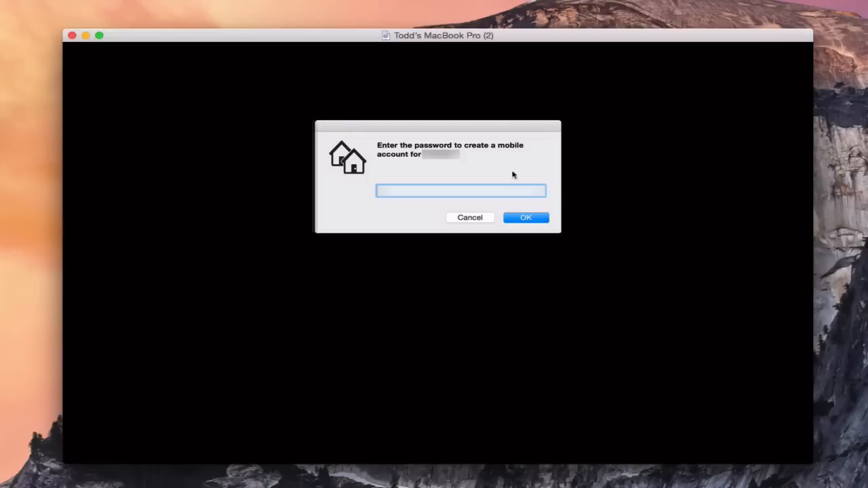
Step: Enter the account password to finish creating the mobile account, and log back in as the same user
text(********)
click(525, 219)
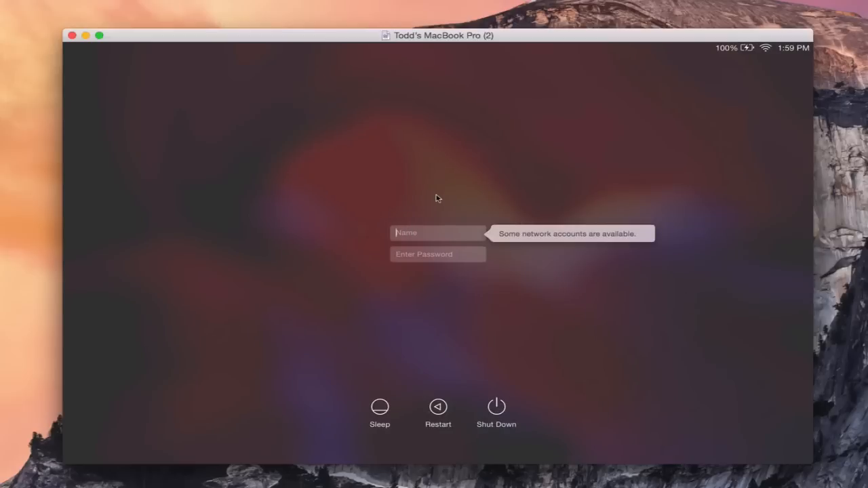
click(499, 254)
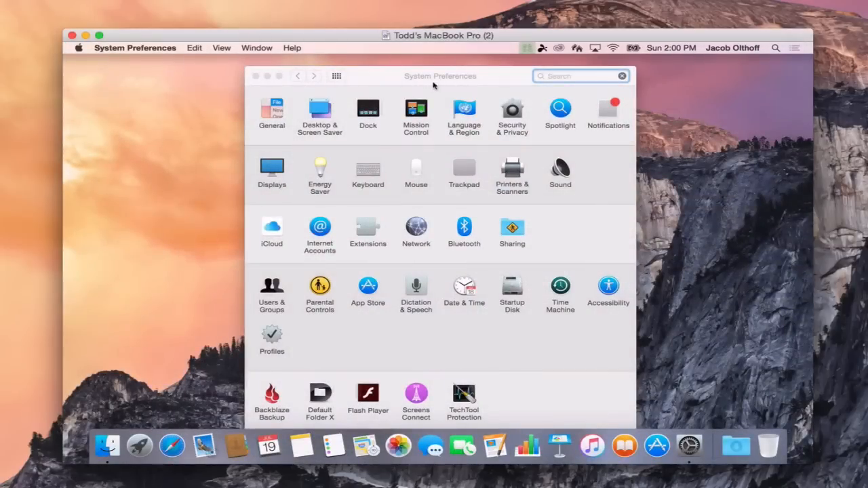
Step: Check the home sync status in the menu bar and open the mobile account's sync settings from its preferences
drag(437, 74, 436, 66)
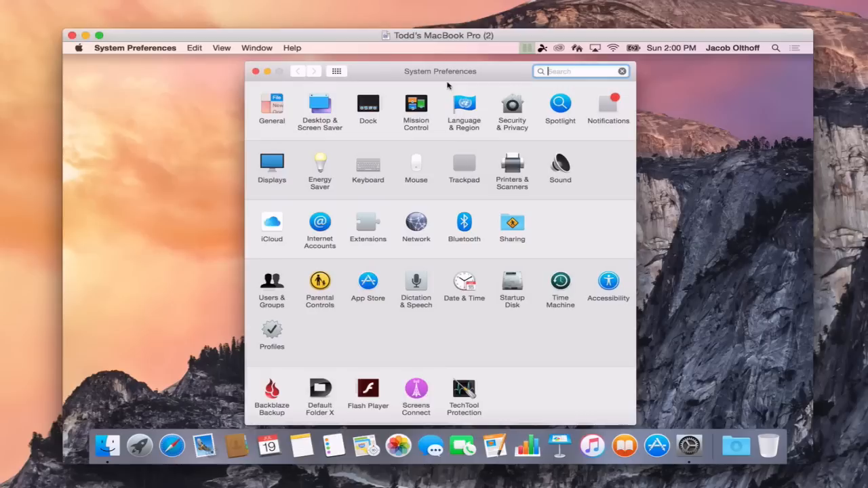
click(577, 48)
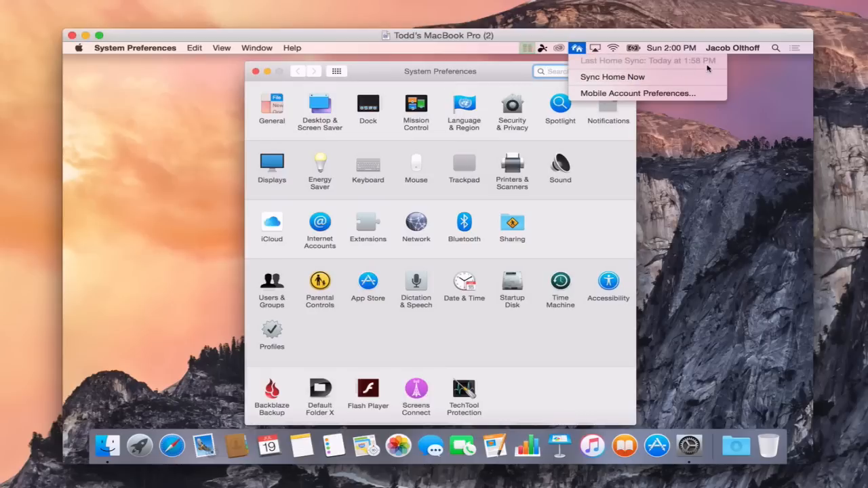
click(642, 93)
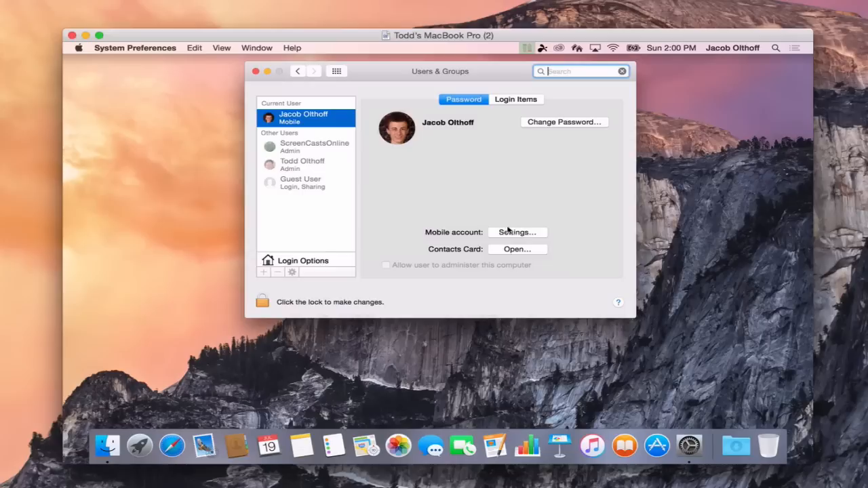
click(513, 233)
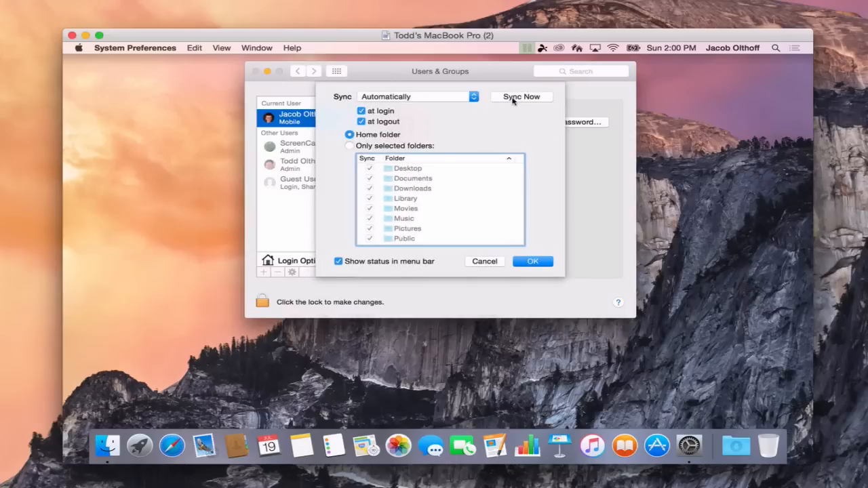
click(576, 49)
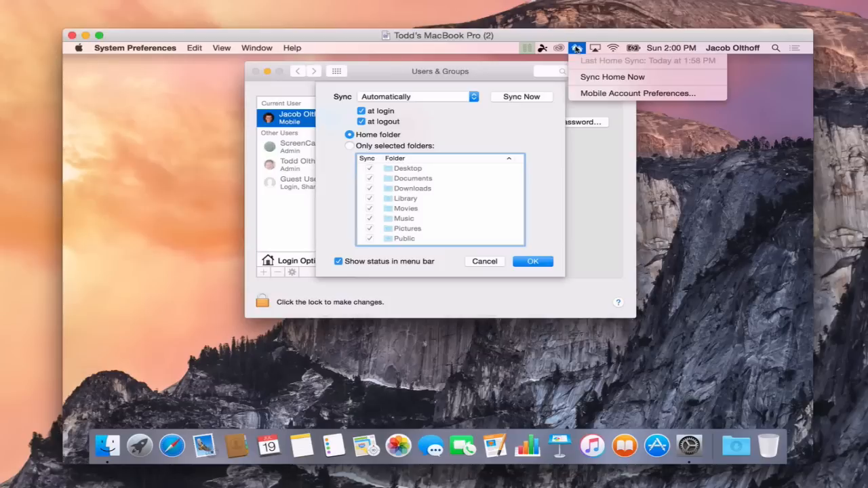
click(577, 48)
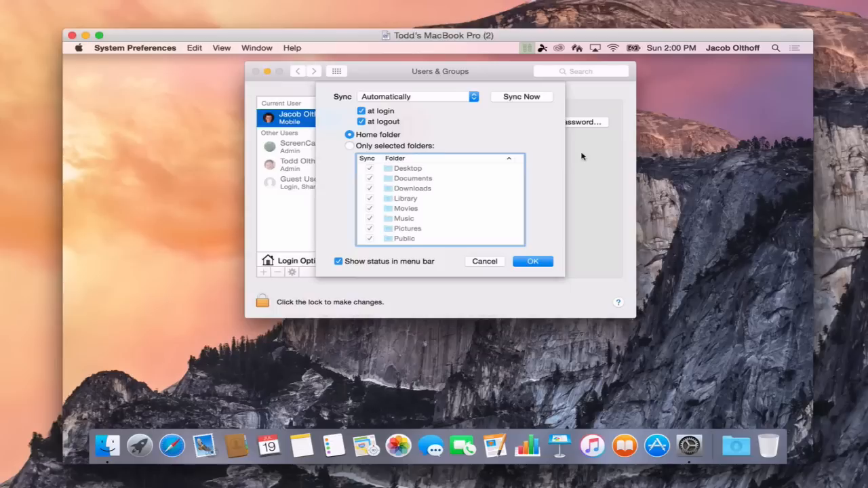